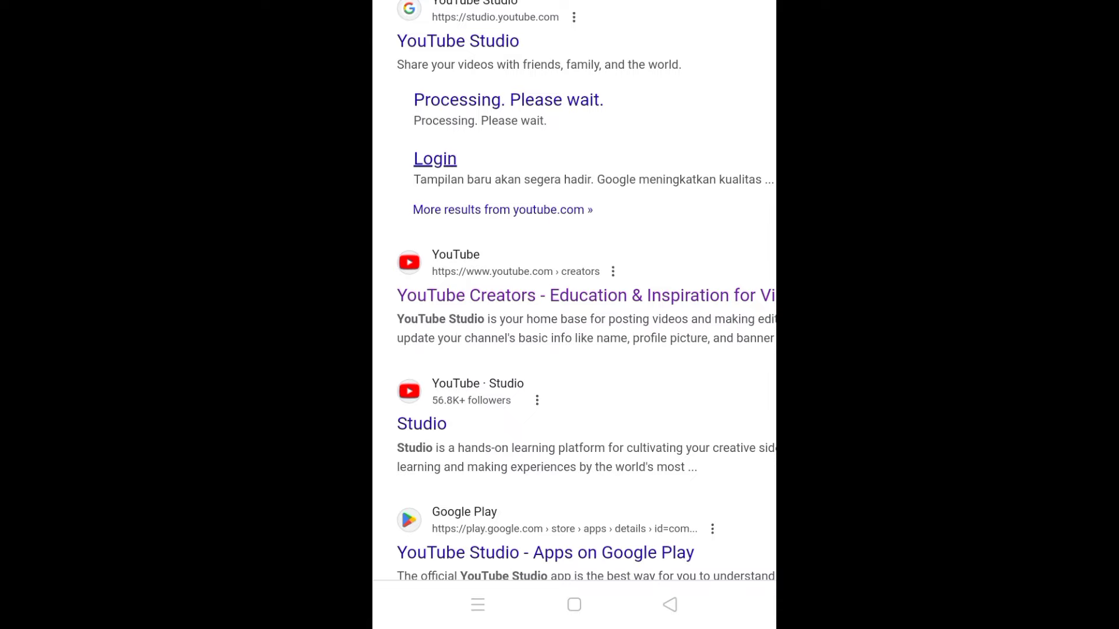
Open the Login result for YouTube Studio and dismiss the welcome dialog
click(434, 158)
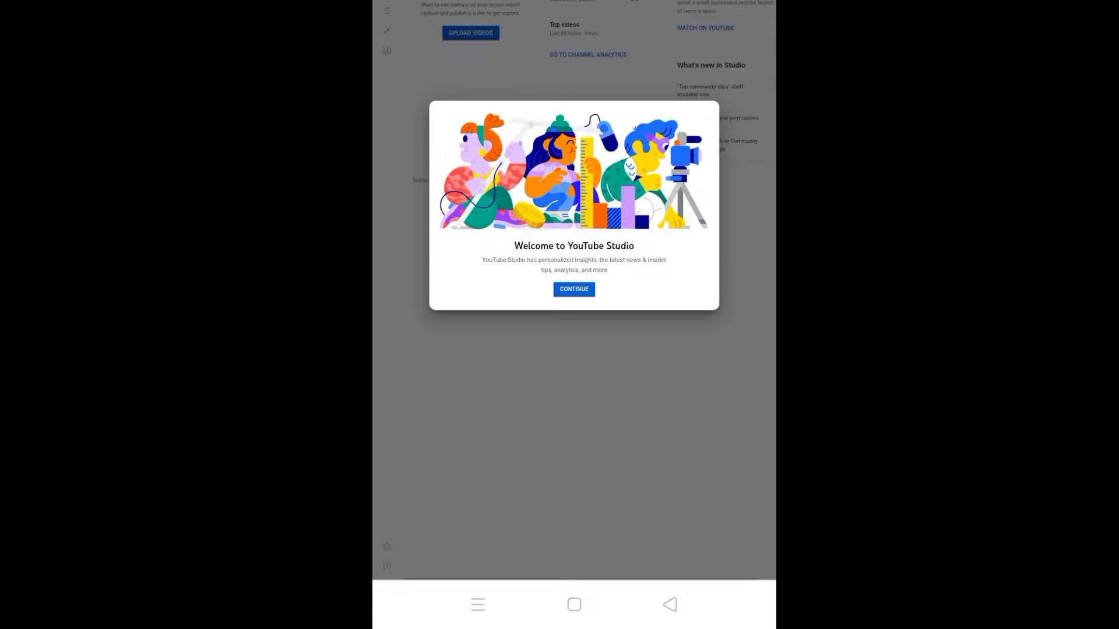
scroll(574, 292, up, 3)
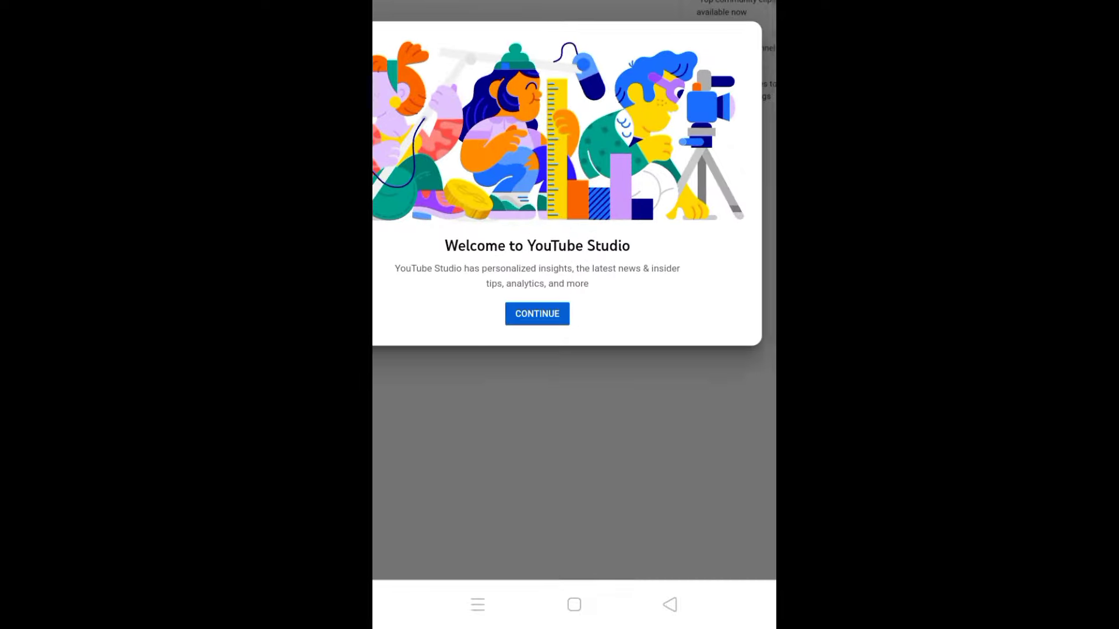
scroll(574, 292, up, 5)
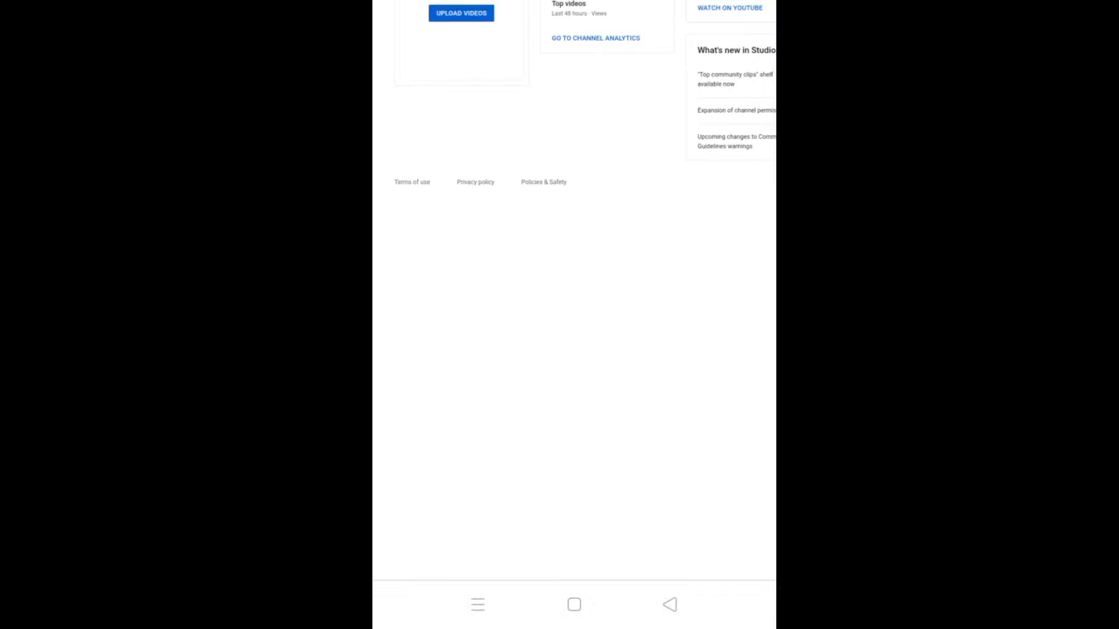
Examine the channel dashboard's cards and side navigation, down to the settings entry
scroll(574, 175, up, 3)
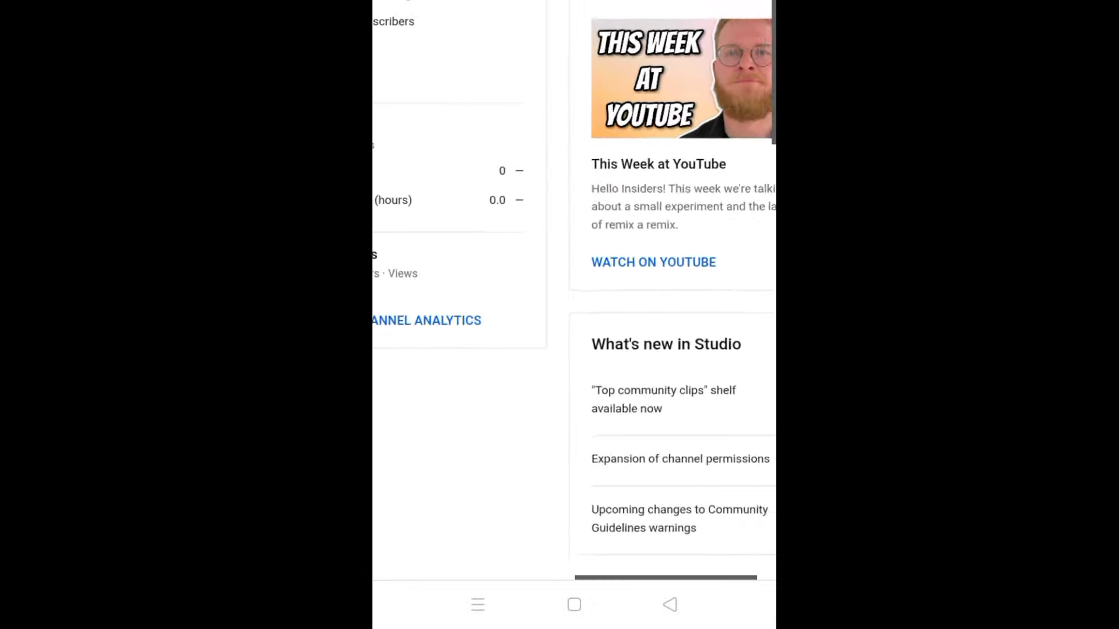
scroll(574, 174, down, 4)
scroll(574, 175, up, 1)
scroll(574, 174, up, 3)
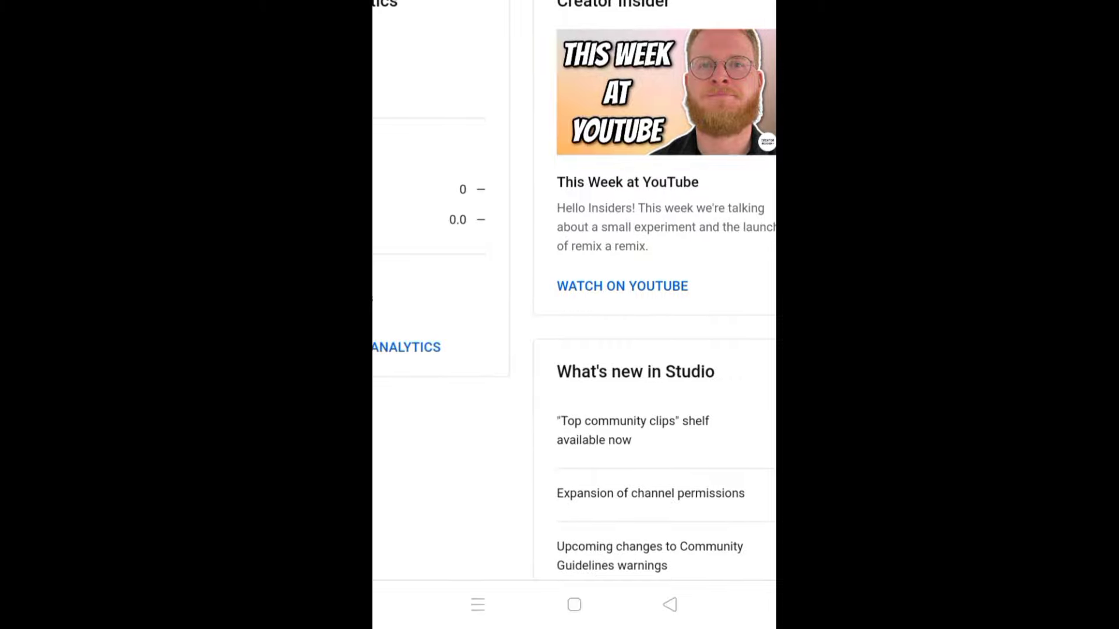
scroll(574, 233, down, 4)
scroll(574, 233, up, 1)
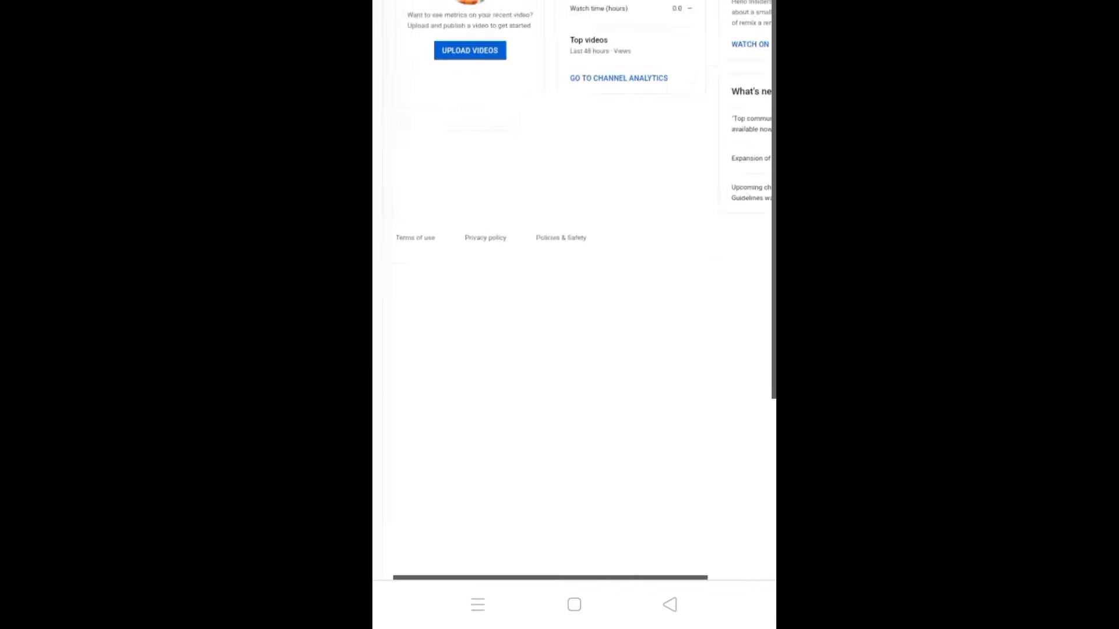
scroll(574, 233, up, 5)
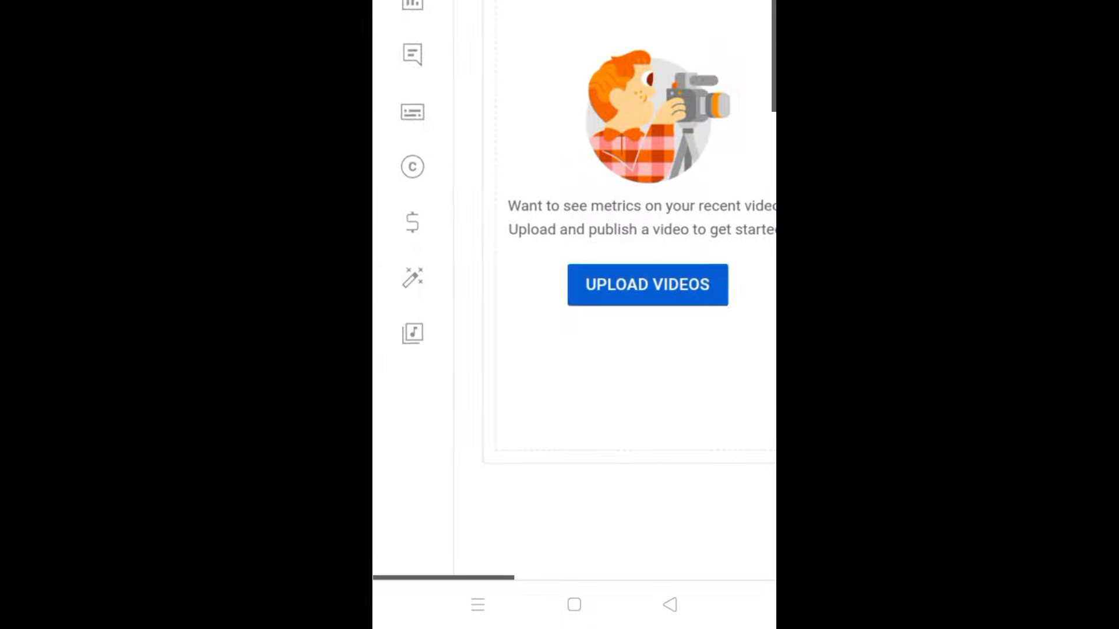
scroll(574, 233, down, 5)
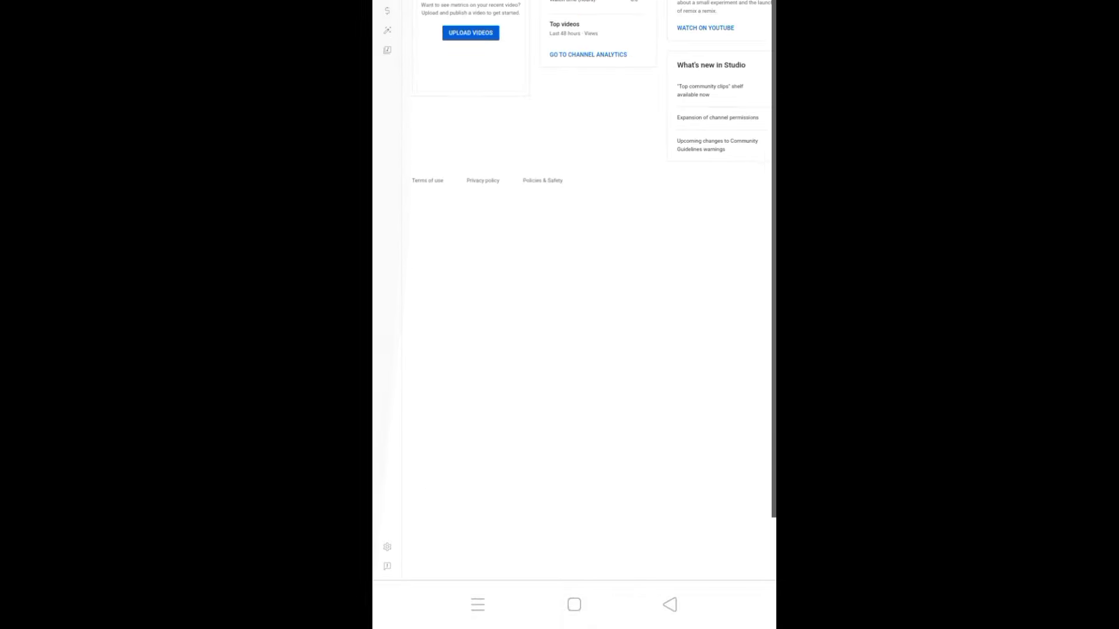
scroll(574, 291, up, 3)
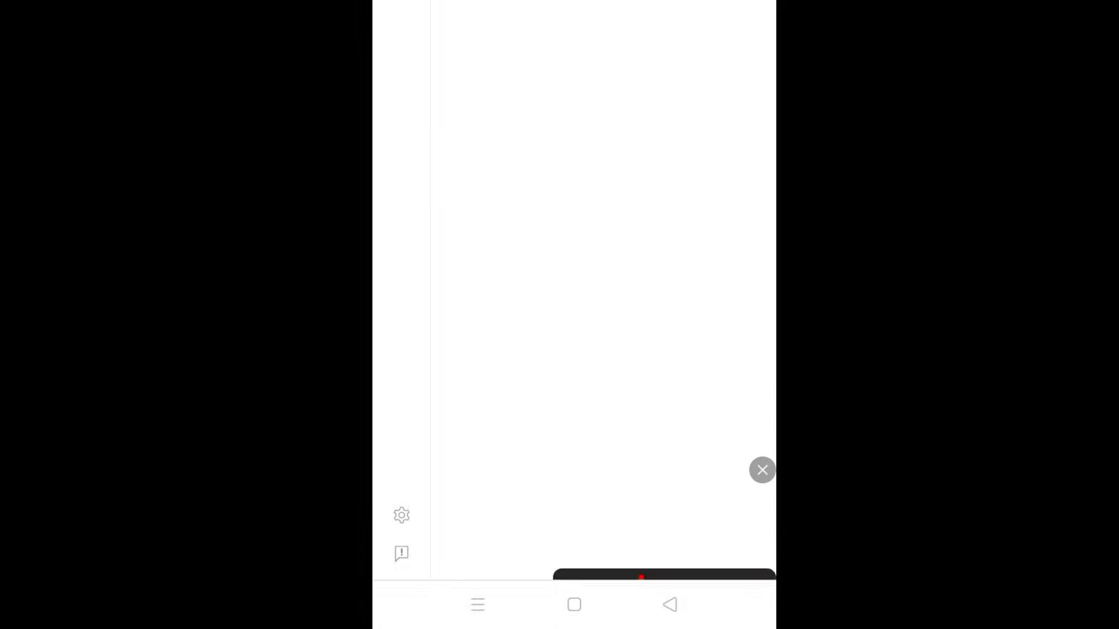
drag(426, 474, 397, 473)
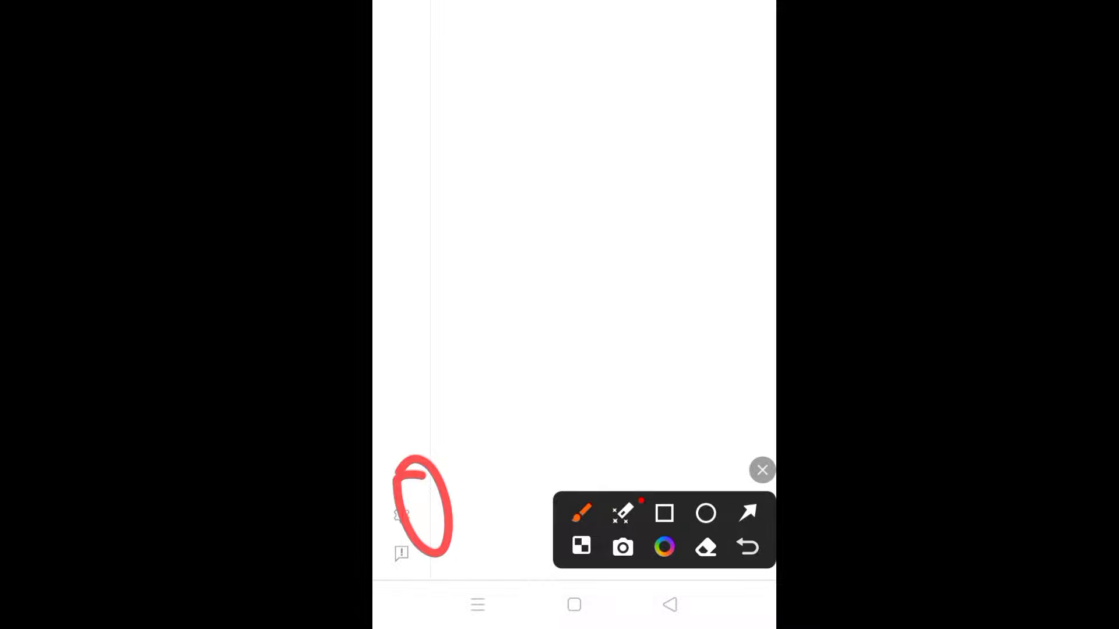
click(748, 512)
click(762, 471)
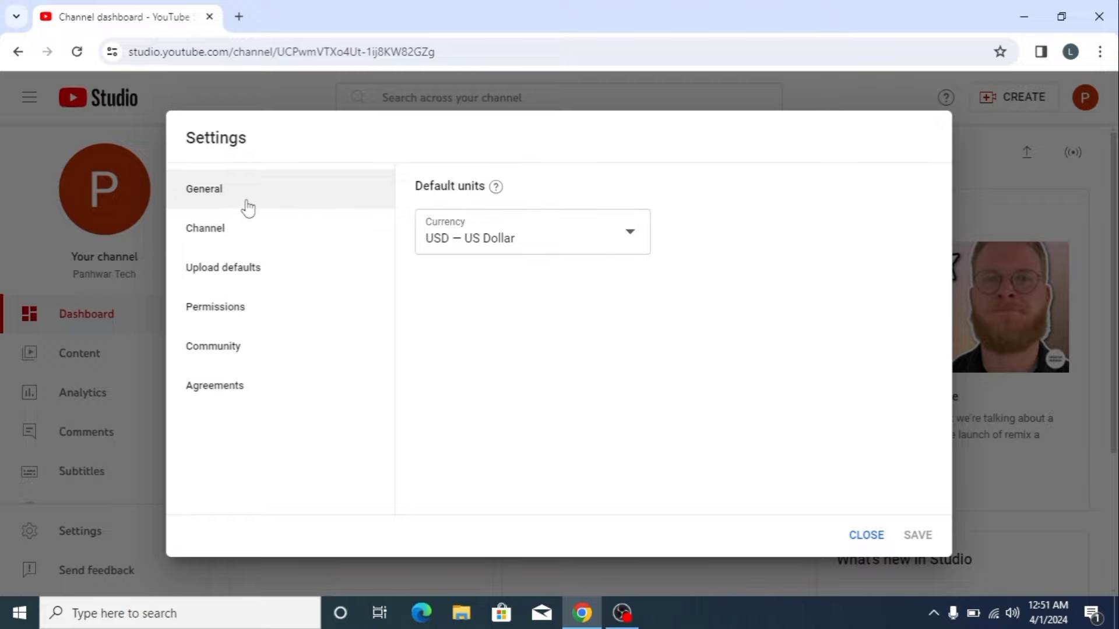
Review the channel's basic info settings, including the options for country of residence, without changing the country
click(217, 241)
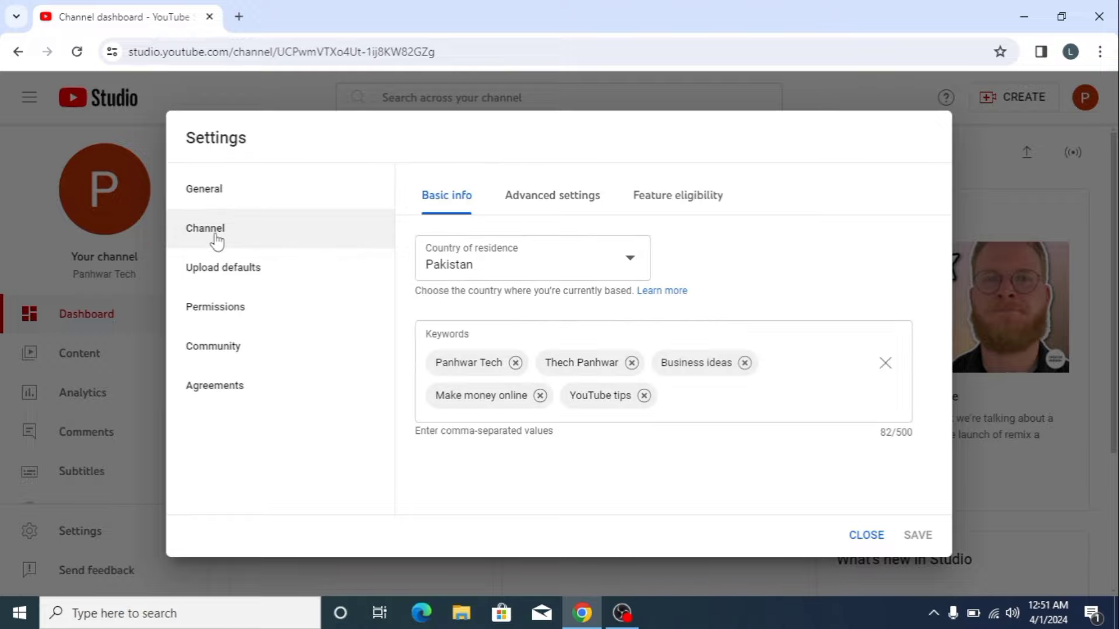
click(627, 267)
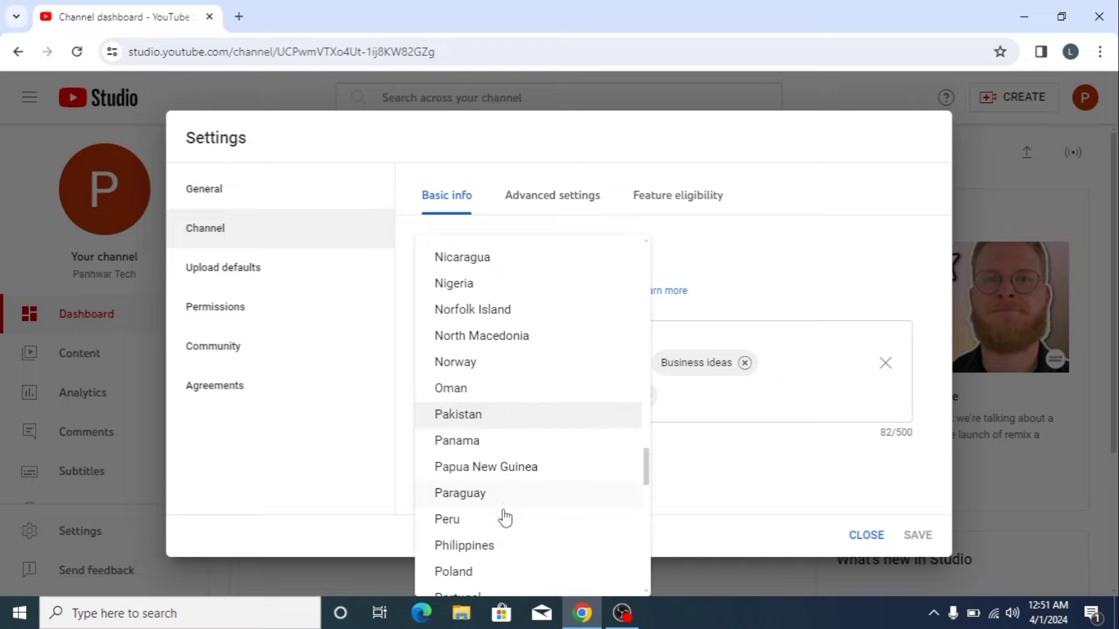
click(341, 392)
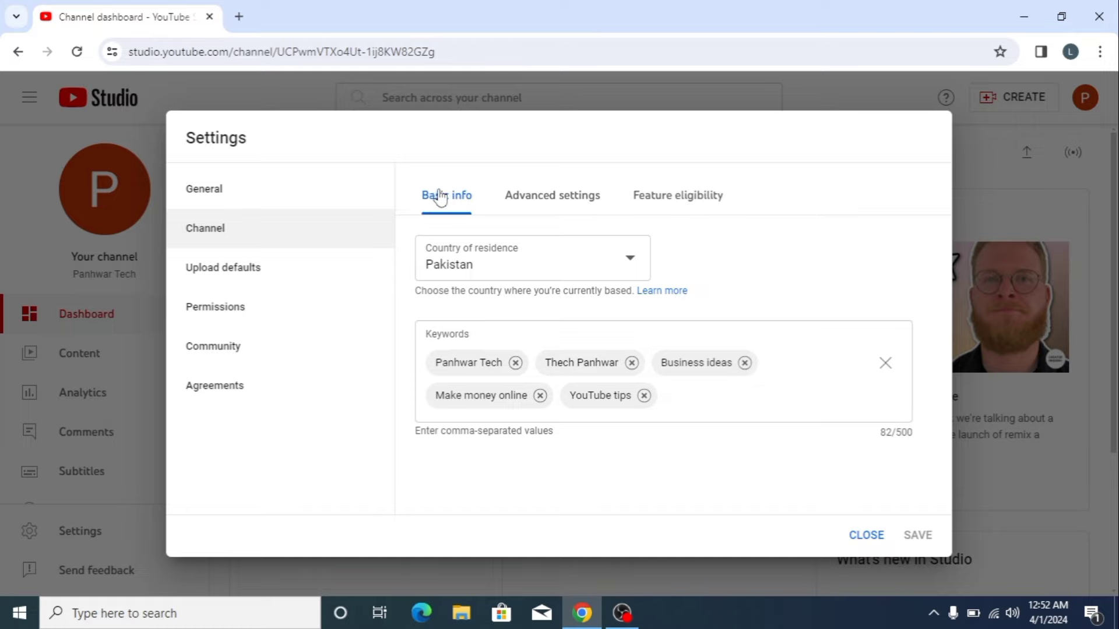
Review the channel's advanced settings and feature eligibility, expanding the details of the intermediate features
click(518, 205)
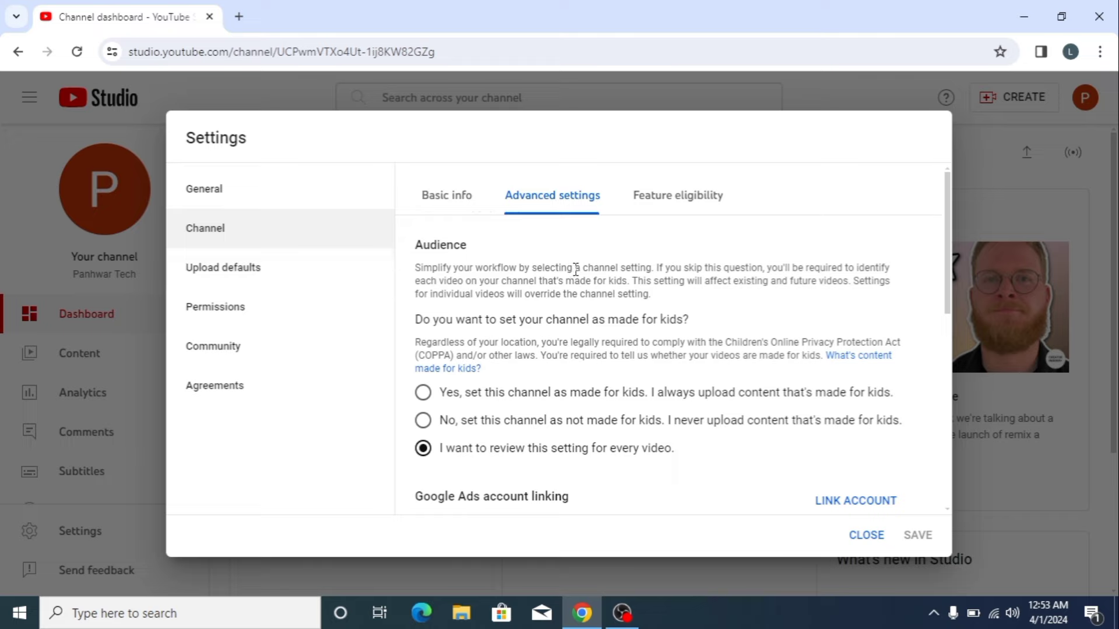
click(691, 200)
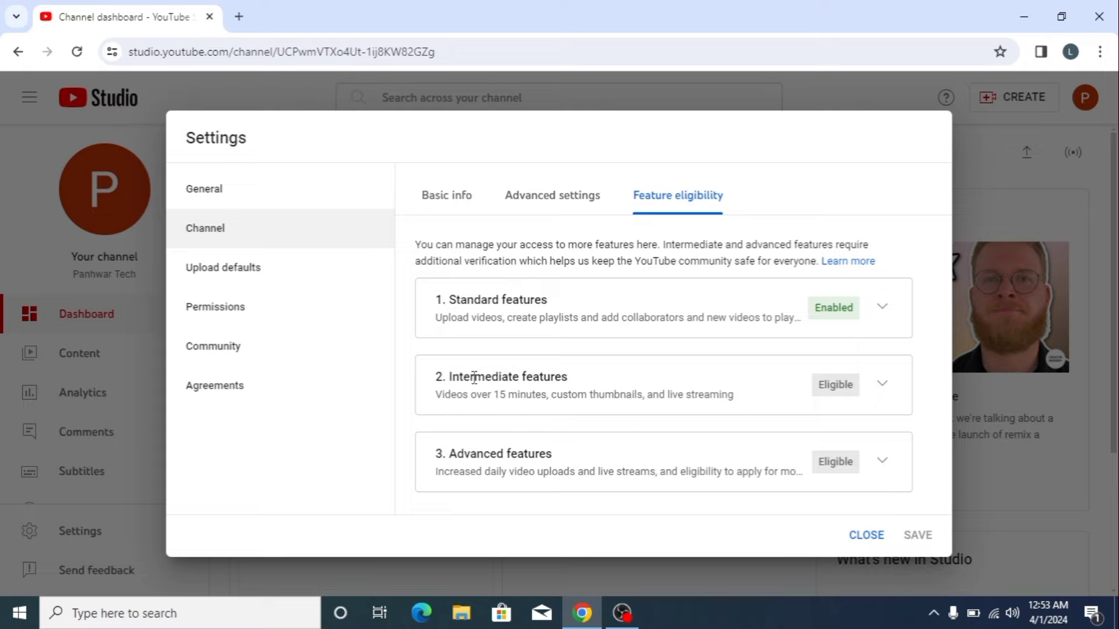
click(884, 386)
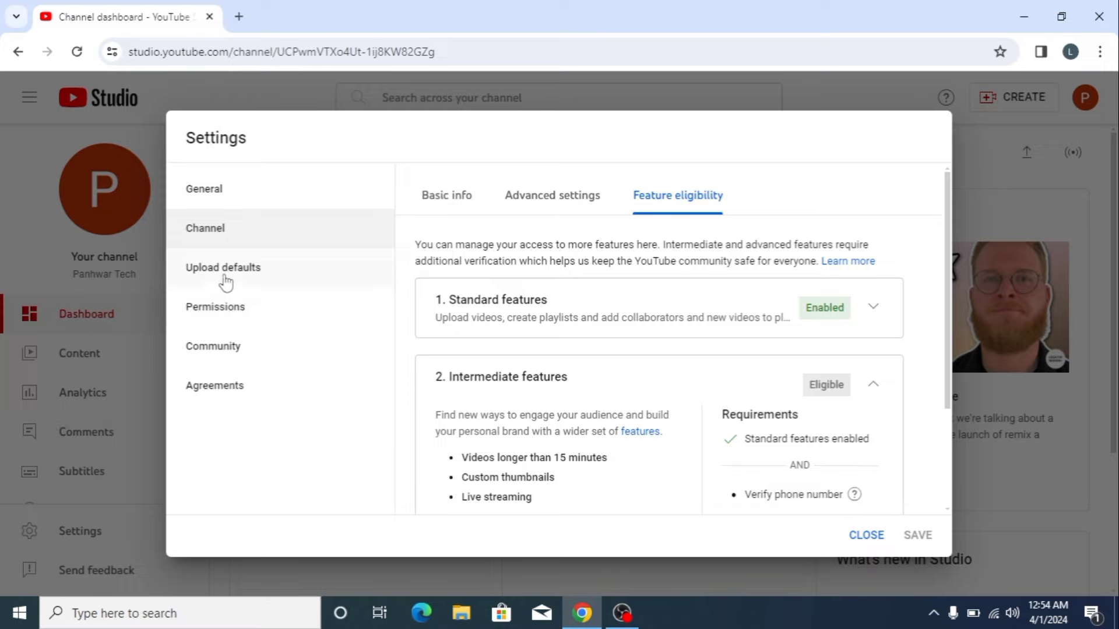
Open the advanced settings of the upload defaults
click(248, 280)
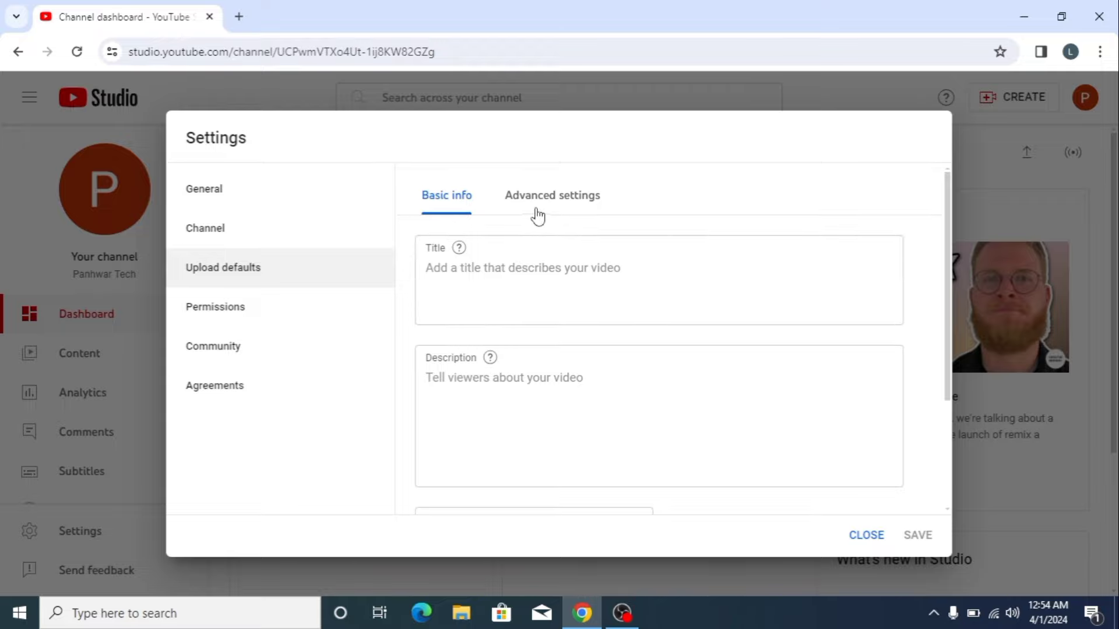
click(568, 204)
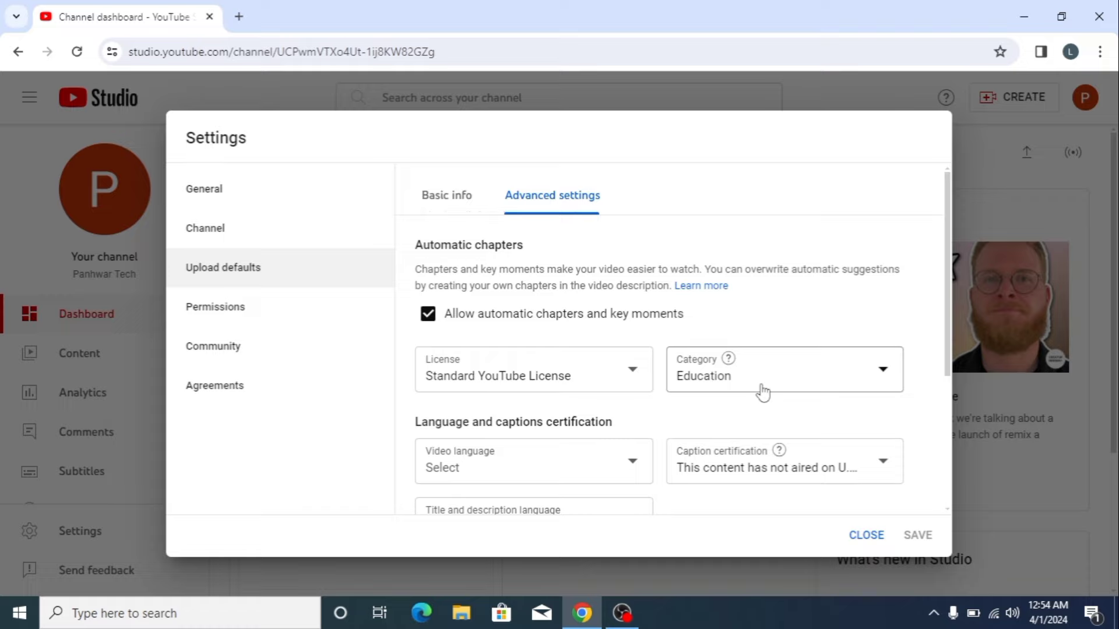
Try Entertainment as the default upload category and set it back to Education
click(882, 373)
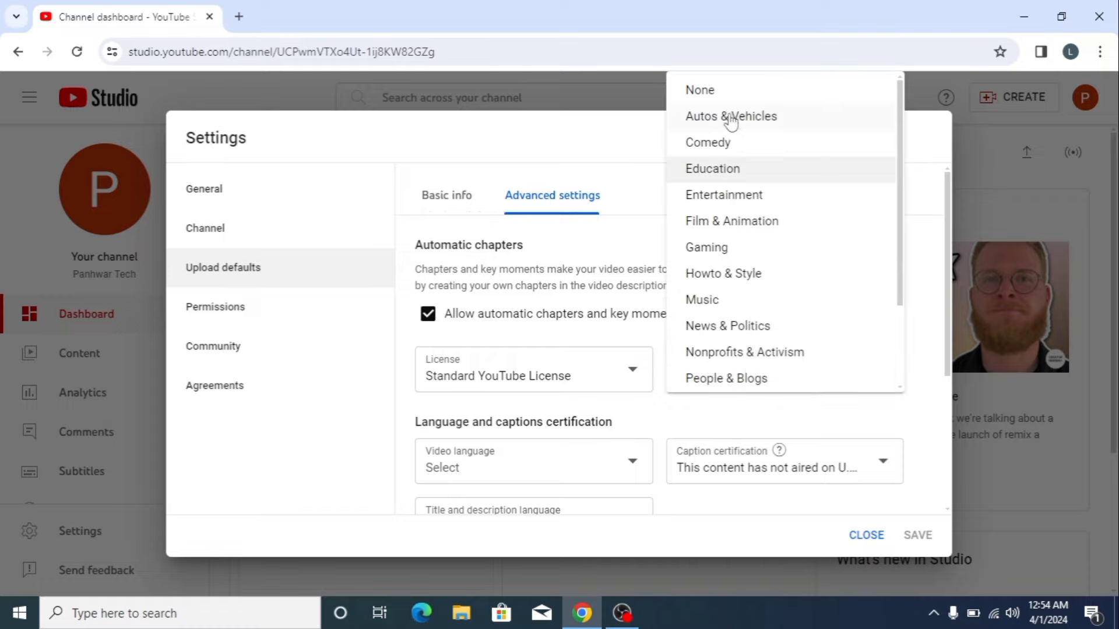
click(735, 198)
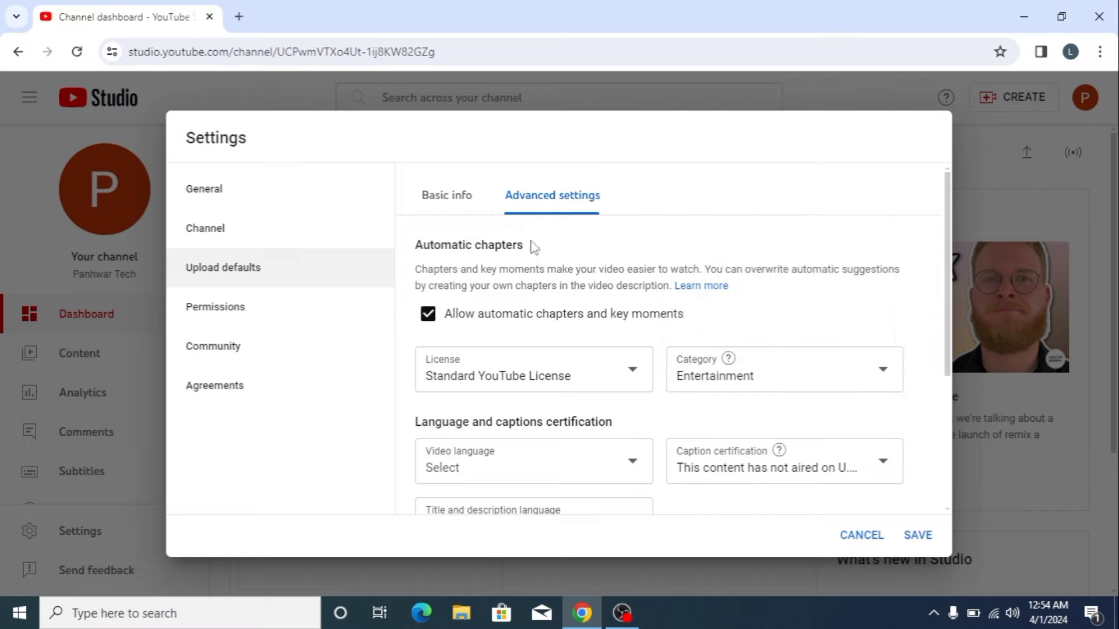
click(884, 375)
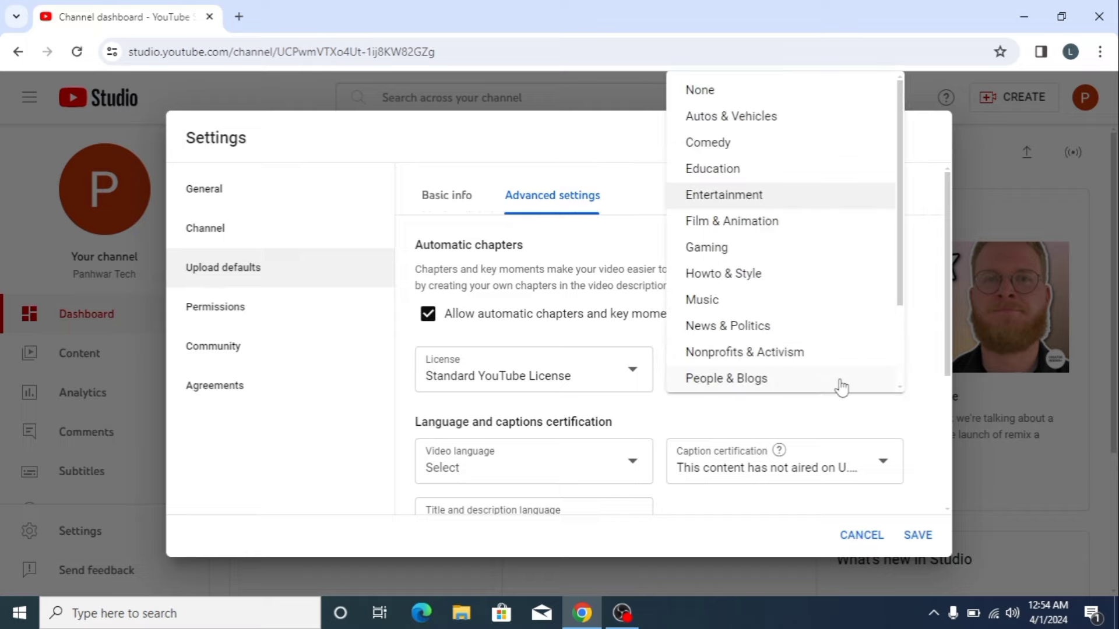
click(723, 173)
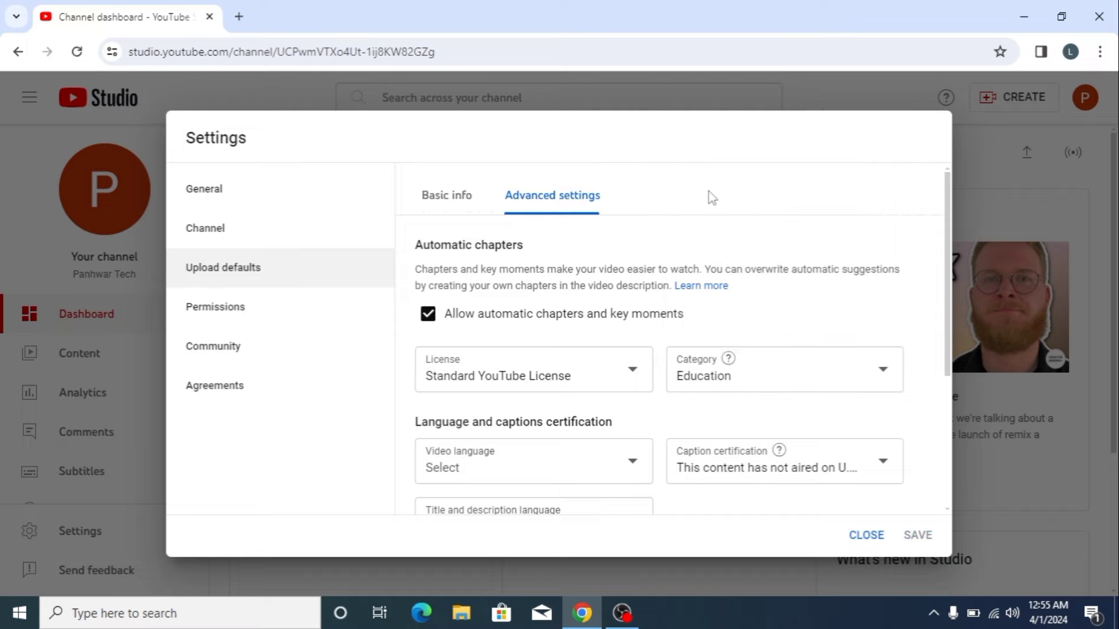
Try News & Politics and Comedy as the default upload category, and return it to Education
click(881, 379)
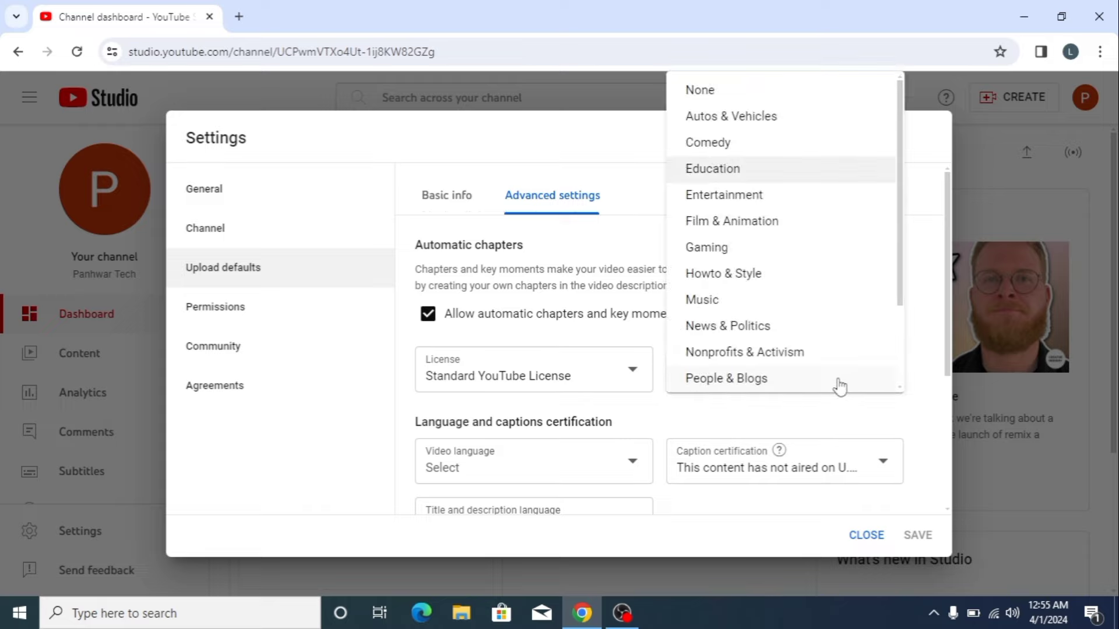
click(749, 330)
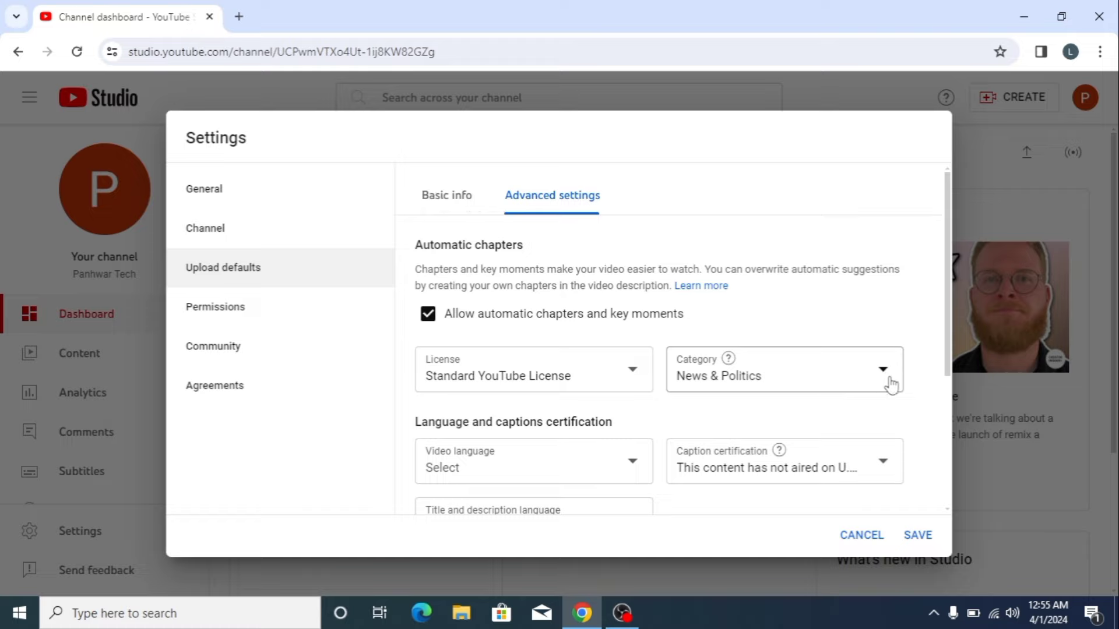
click(870, 382)
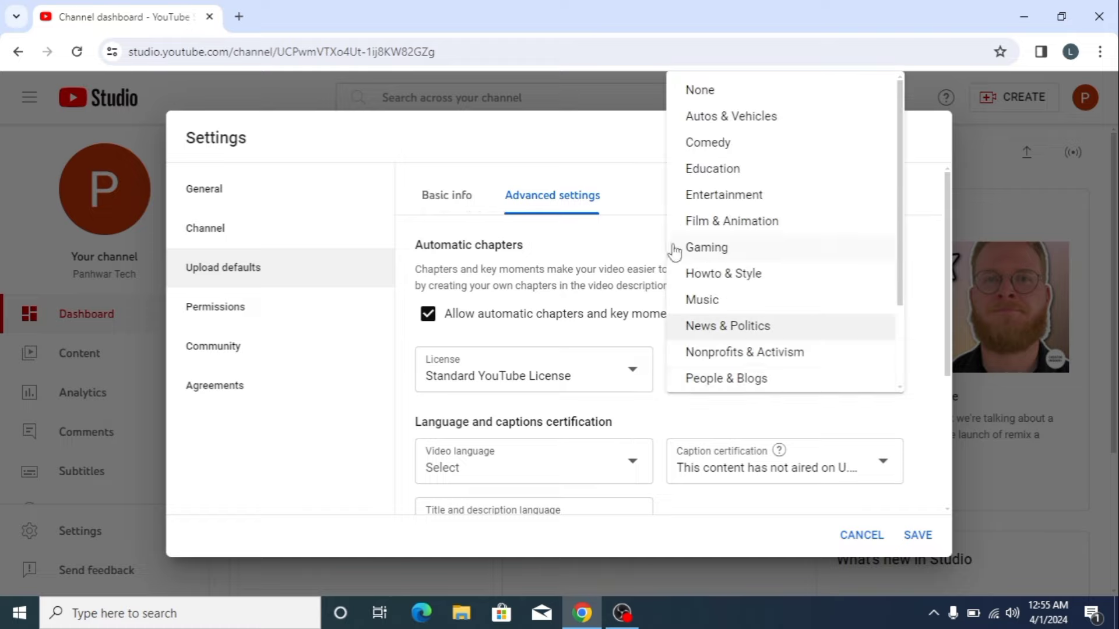
click(700, 153)
click(883, 380)
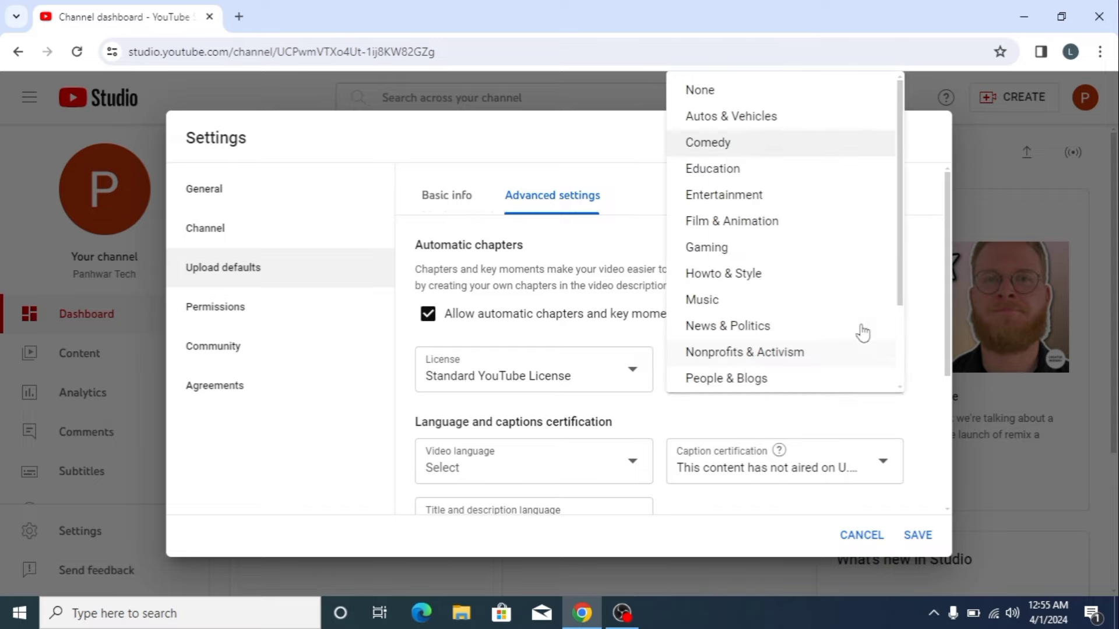
click(732, 174)
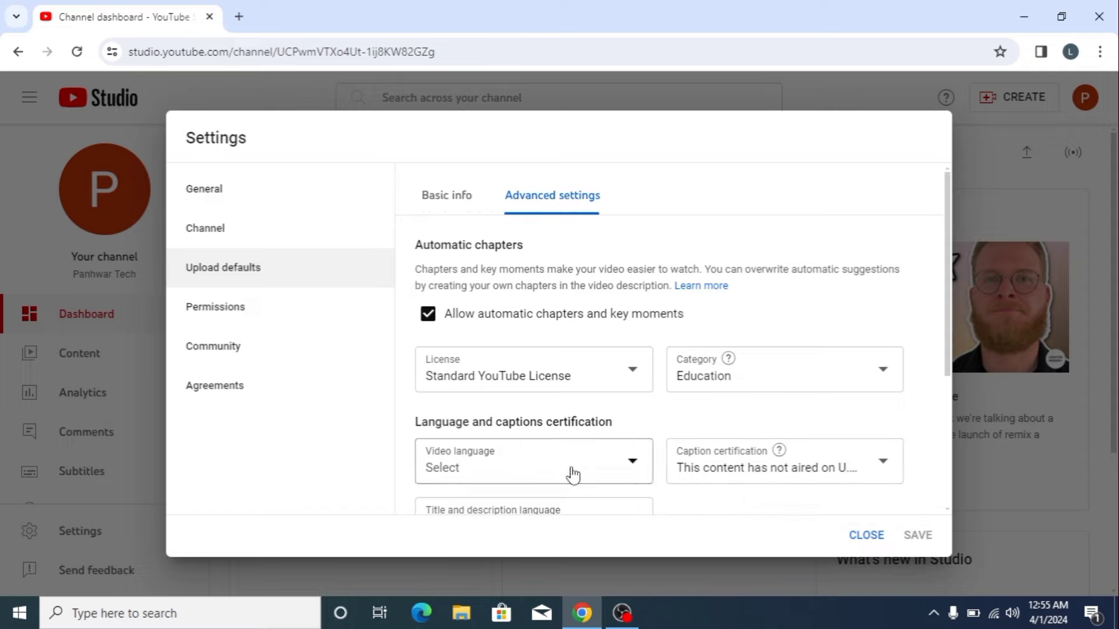
Set the default video language for uploads to Urdu and save the channel settings
click(634, 472)
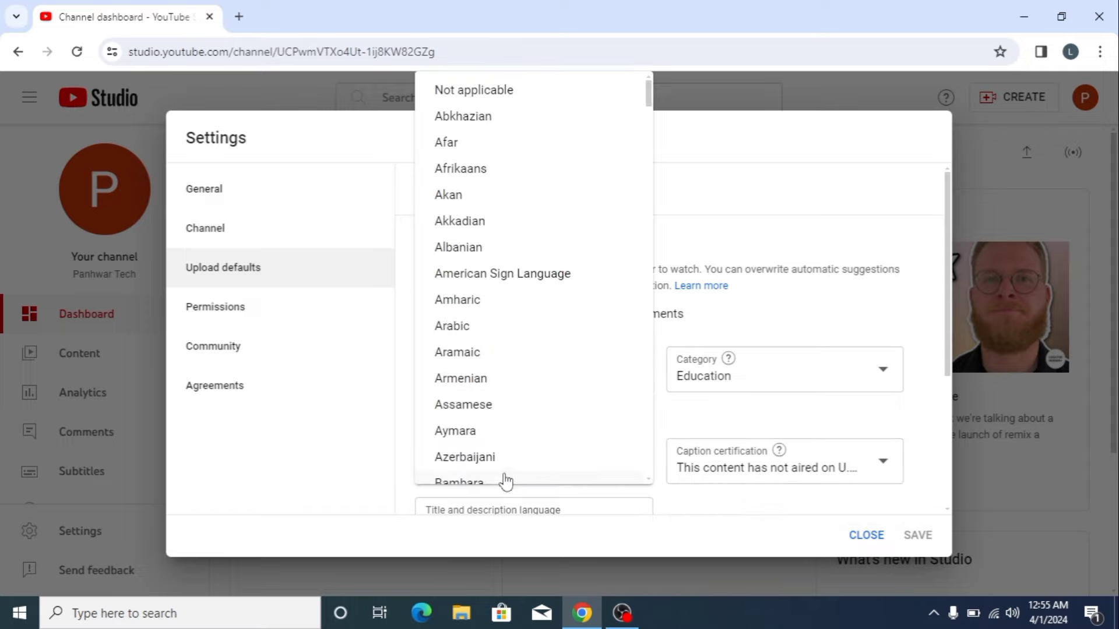
scroll(469, 454, down, 10)
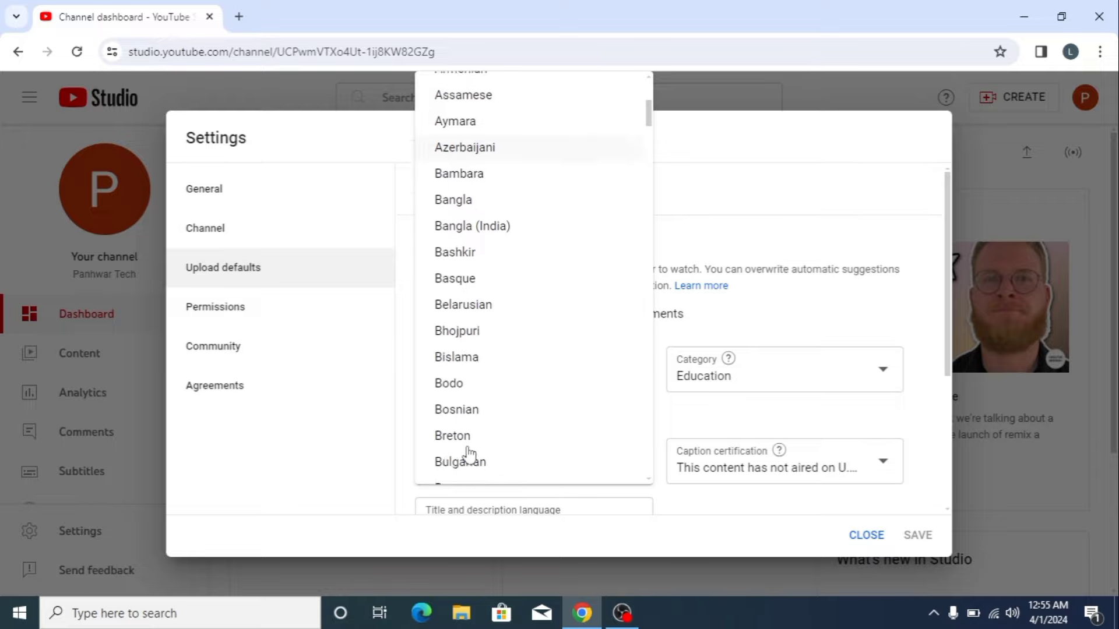
scroll(469, 454, down, 10)
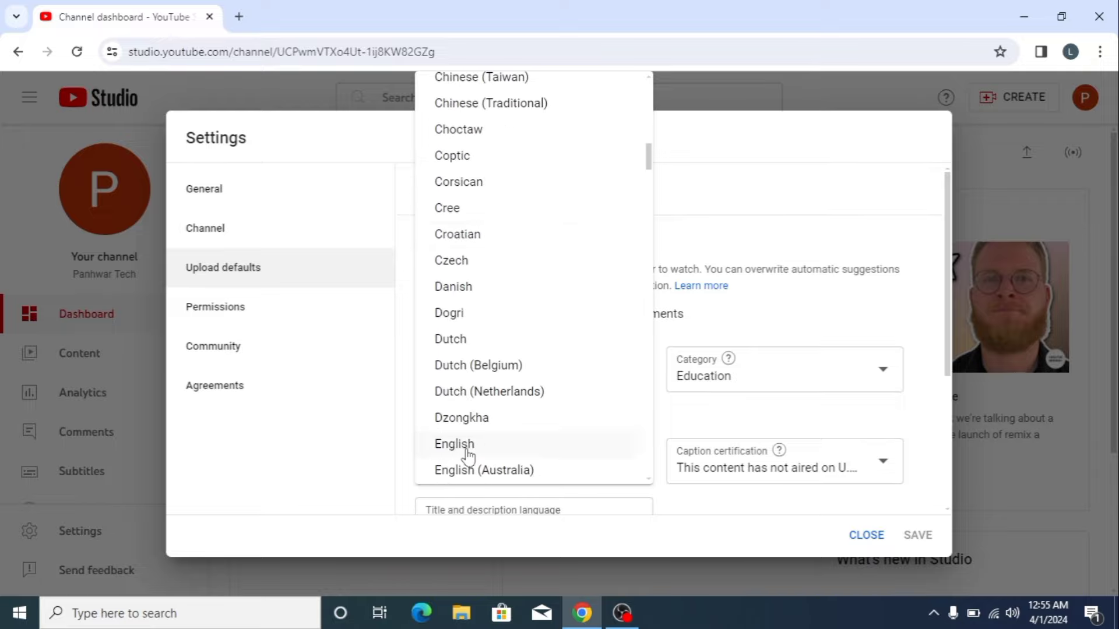
scroll(464, 458, down, 10)
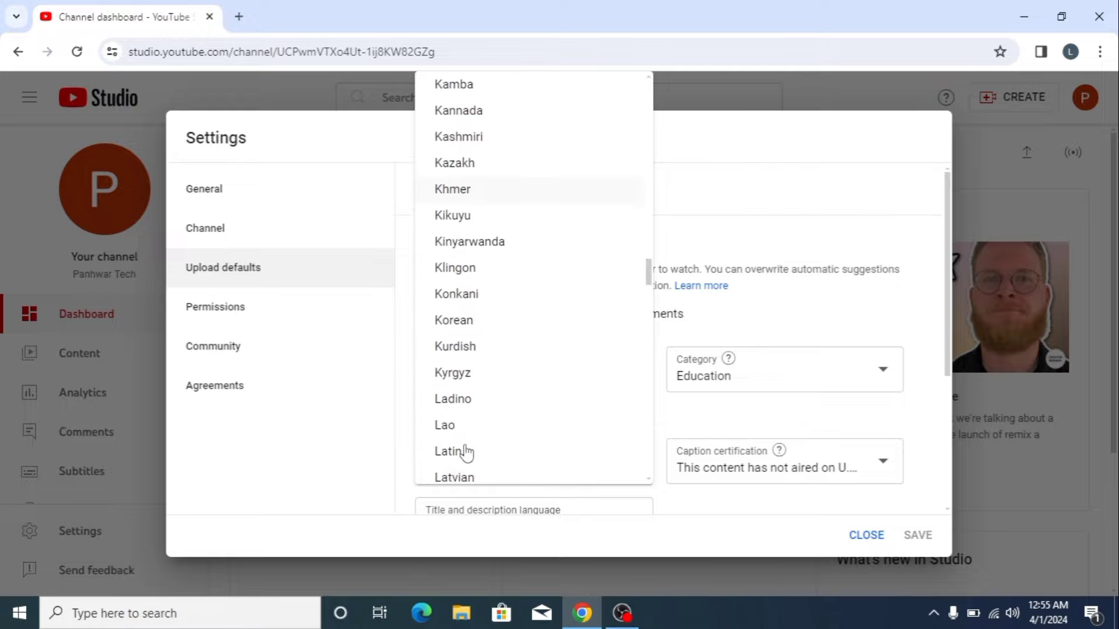
scroll(466, 452, down, 10)
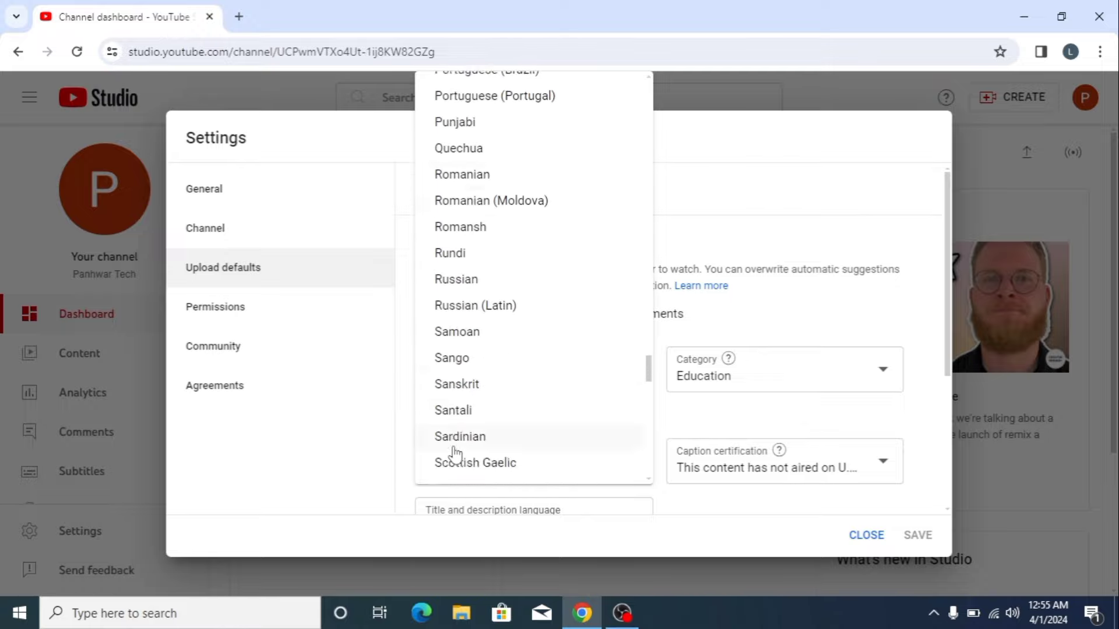
scroll(456, 454, down, 7)
scroll(447, 458, down, 2)
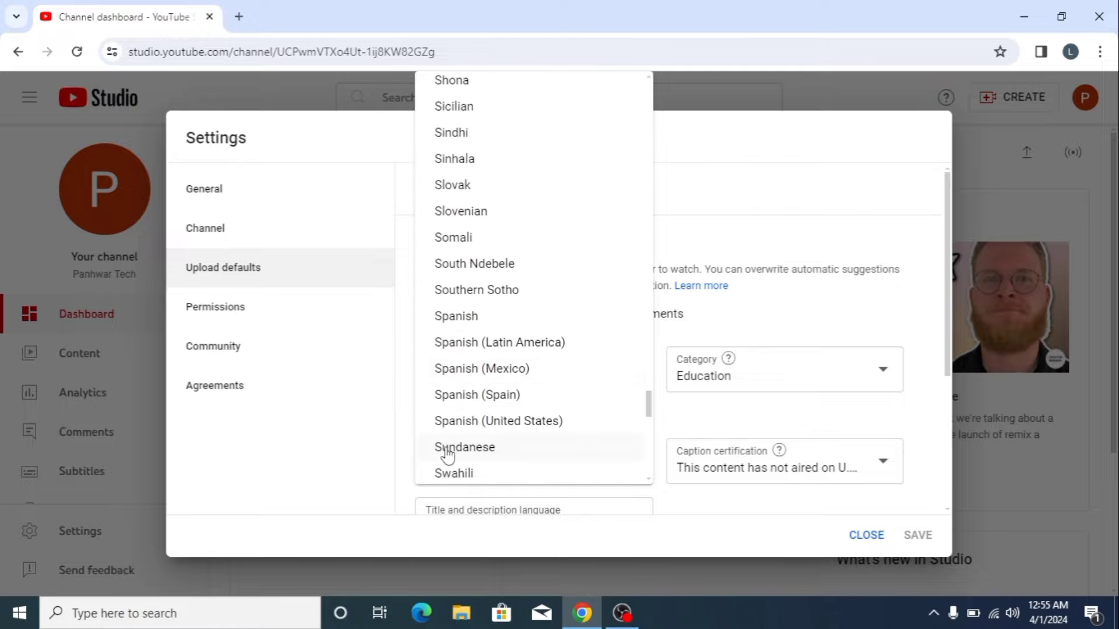
scroll(447, 456, up, 8)
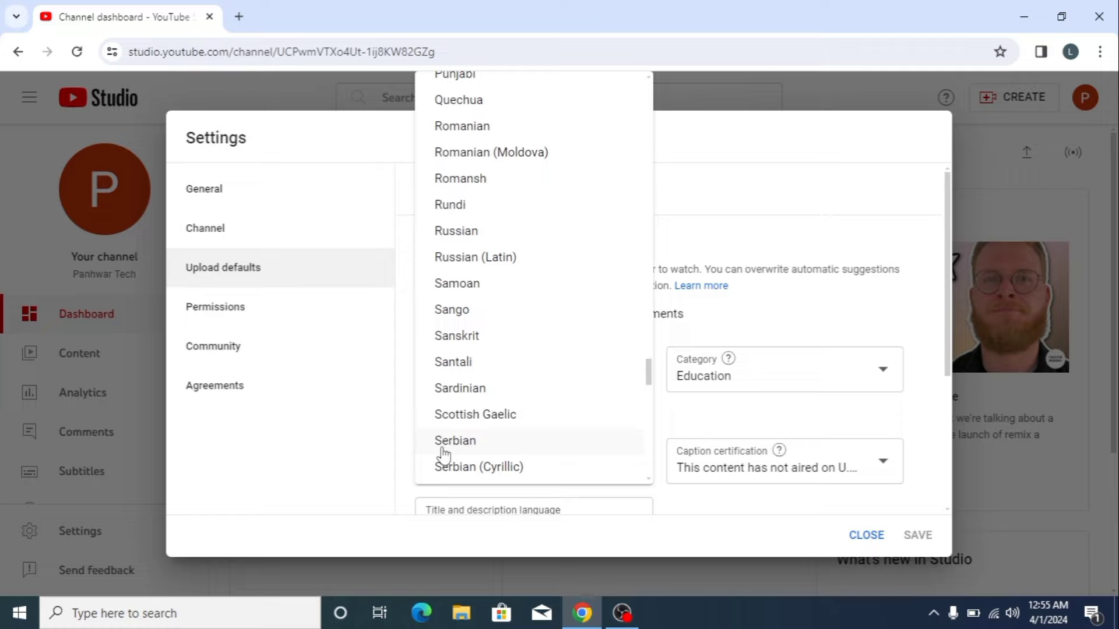
scroll(443, 455, down, 4)
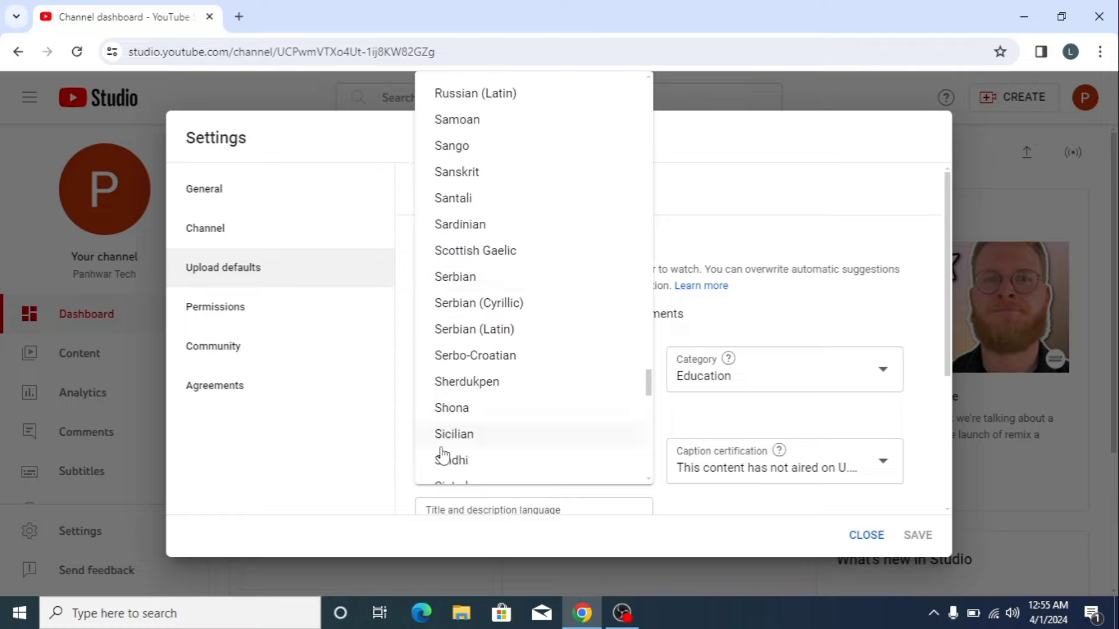
scroll(443, 456, down, 6)
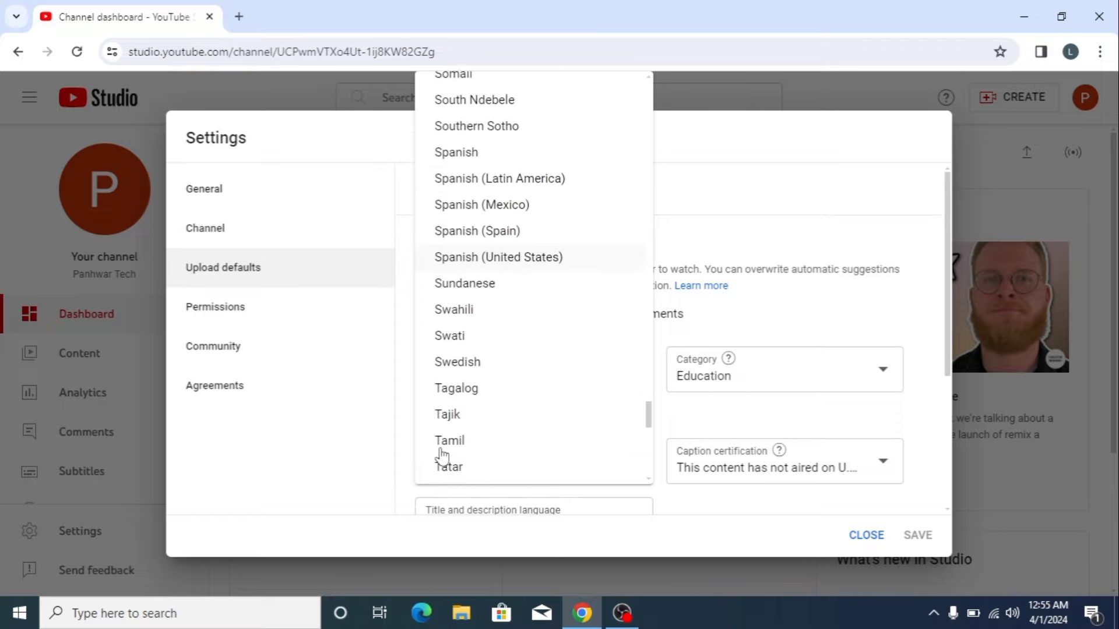
scroll(443, 456, down, 6)
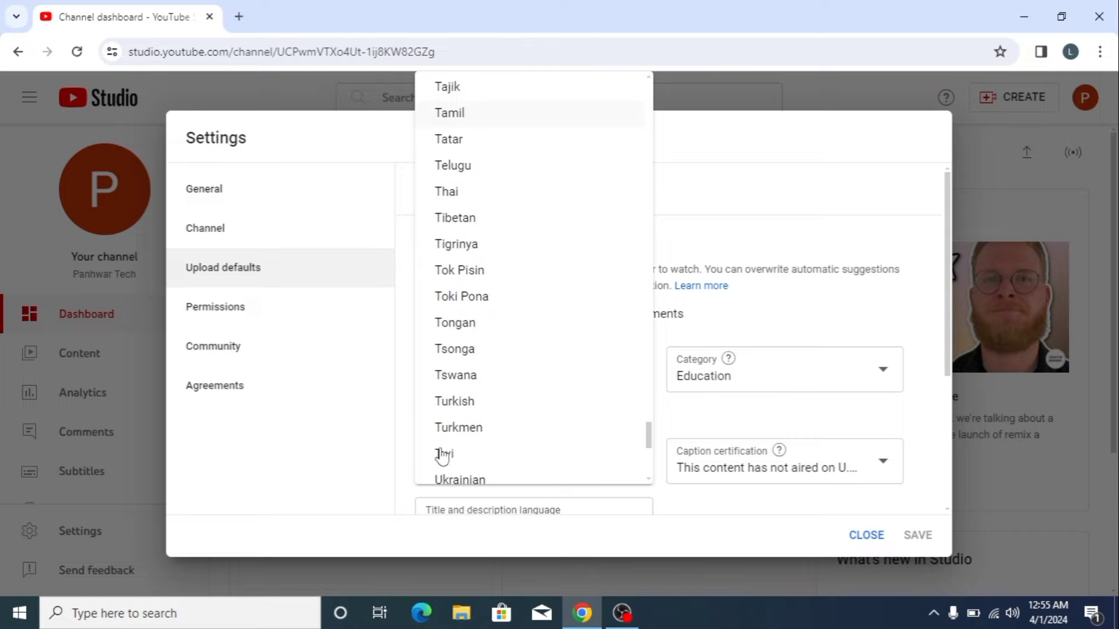
scroll(441, 460, down, 3)
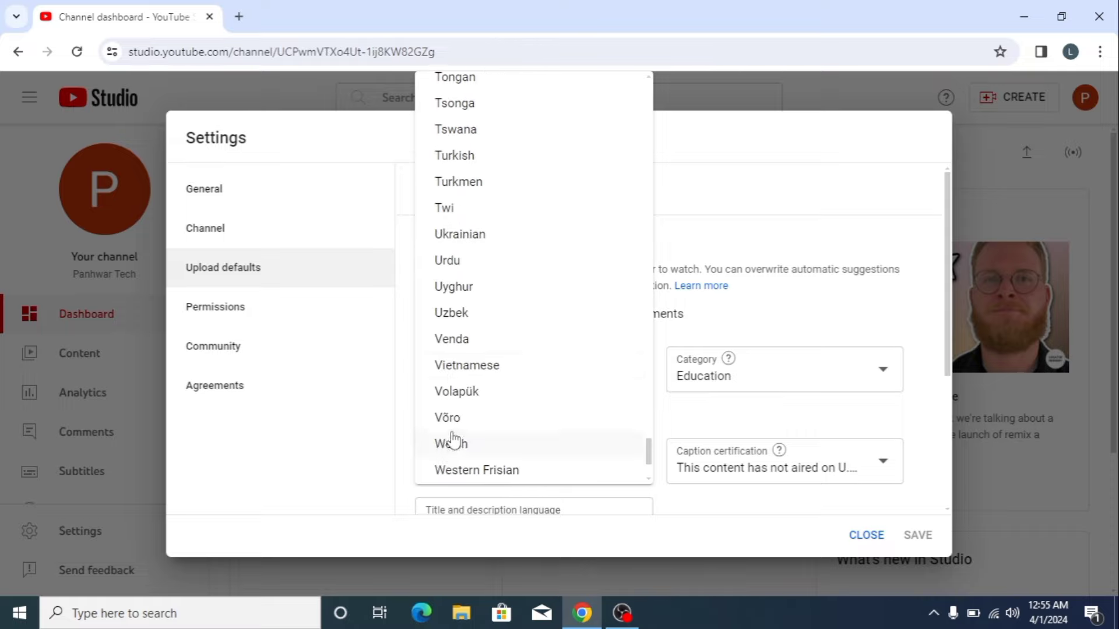
click(455, 261)
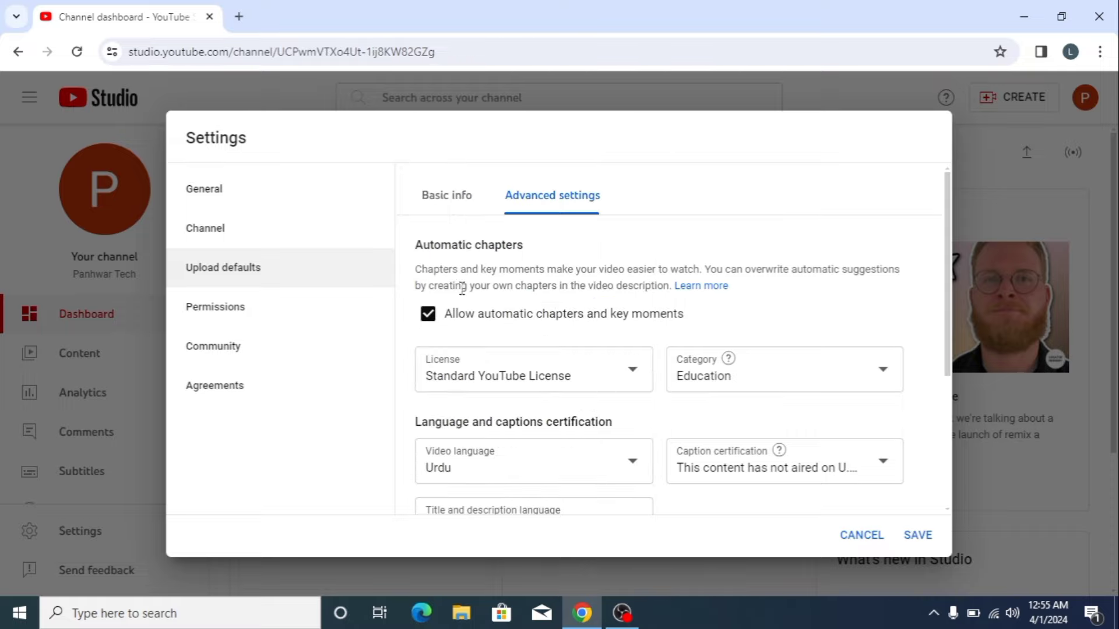
scroll(590, 469, down, 4)
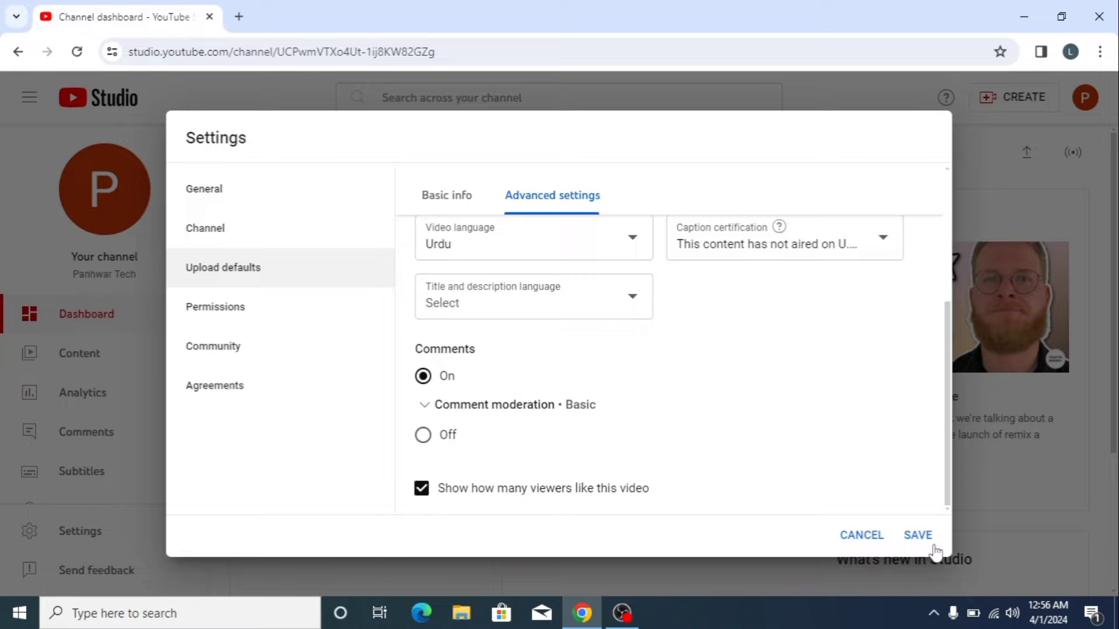
click(917, 534)
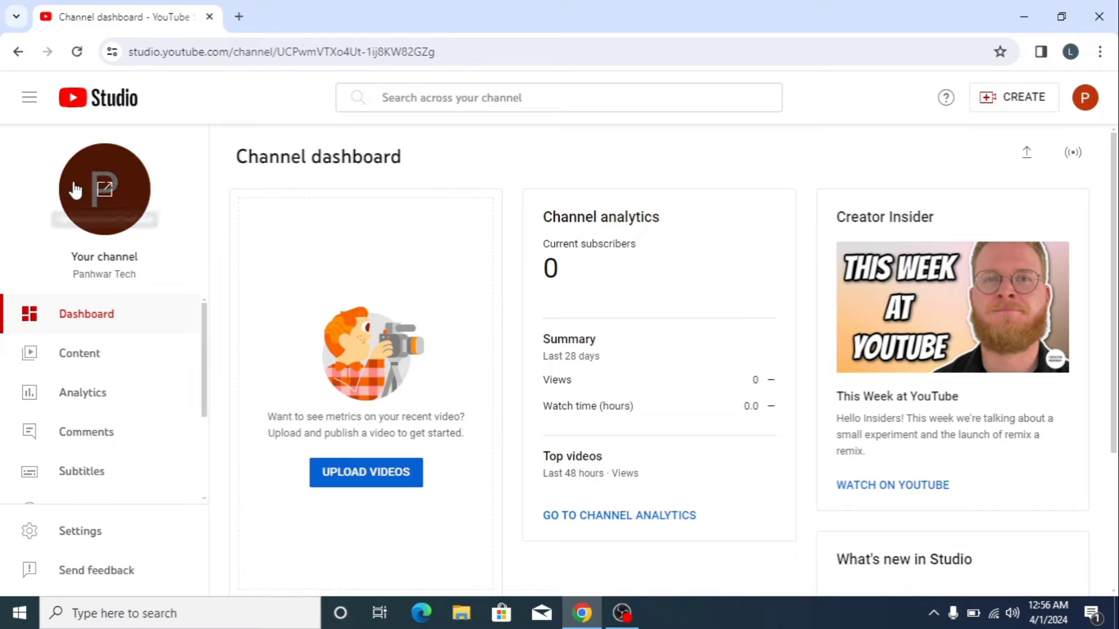
Open the channel's public YouTube page and open its profile picture for editing
click(126, 197)
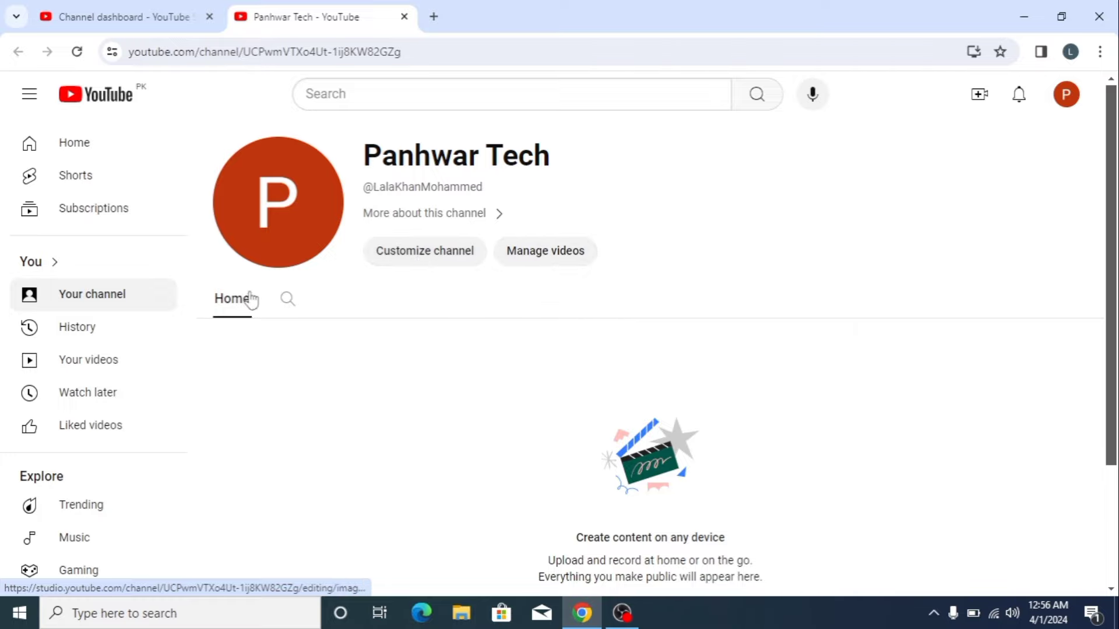
click(276, 222)
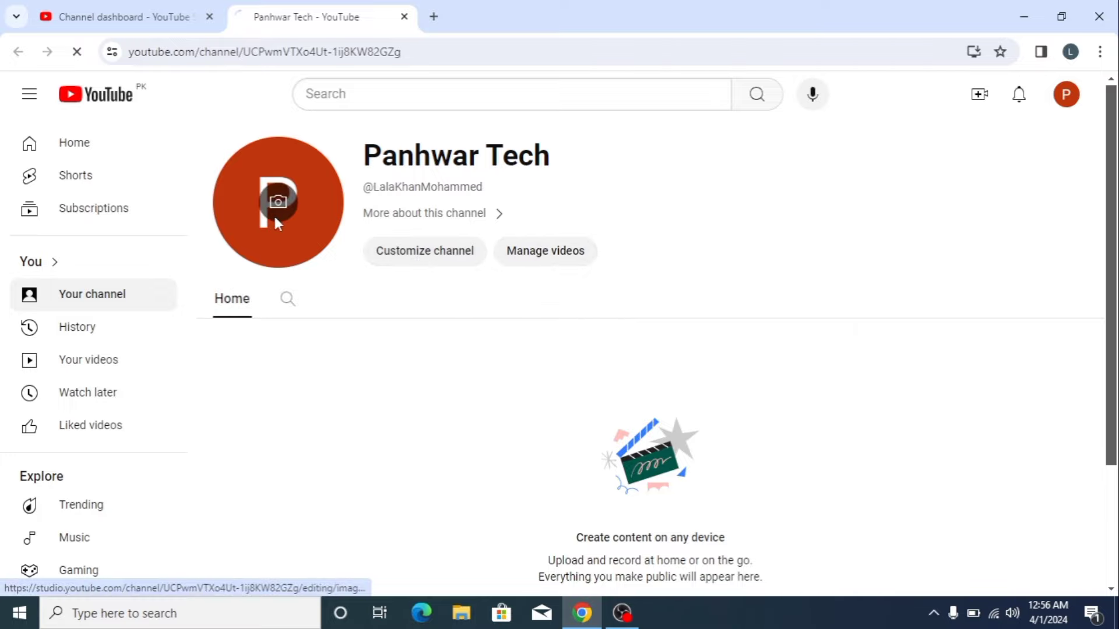